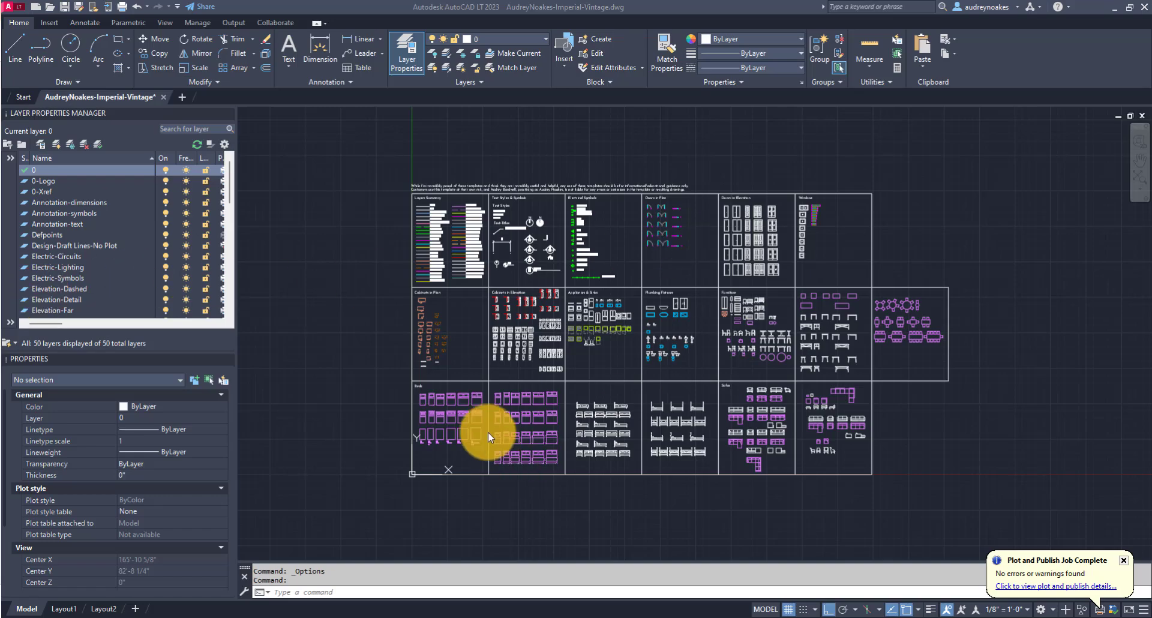
# Switch the interface colour scheme to Light in Options > Display and apply it
pyautogui.click(360, 283)
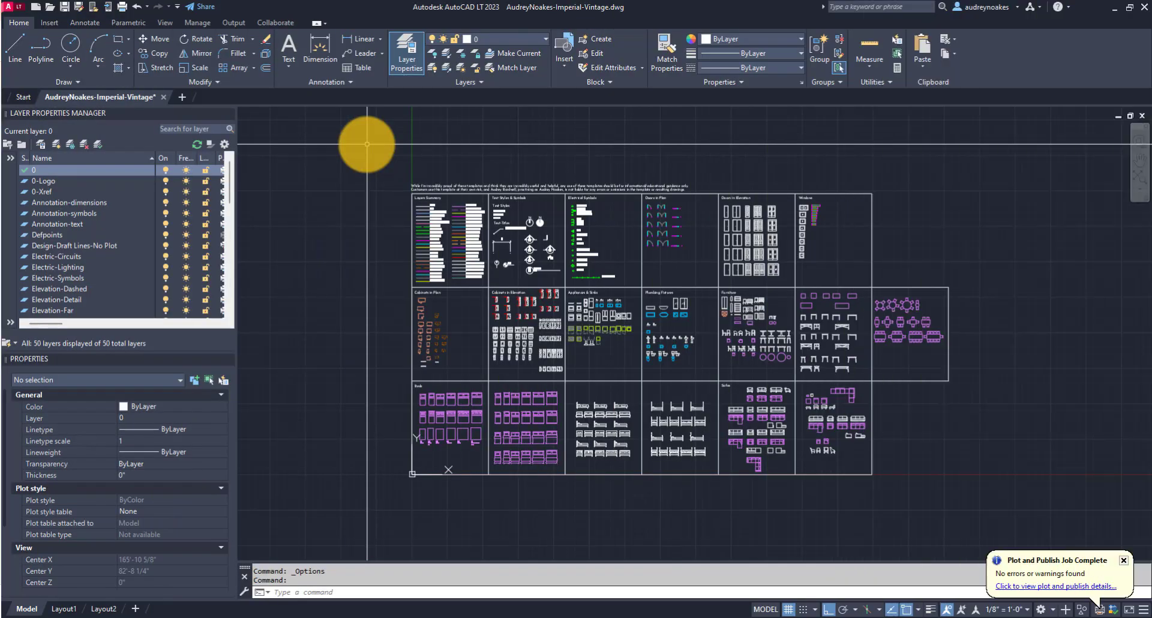
pyautogui.scroll(-5, 432, 147)
pyautogui.moveTo(549, 279)
pyautogui.mouseDown(button='middle')
pyautogui.moveTo(540, 391)
pyautogui.moveTo(700, 445)
pyautogui.moveTo(711, 399)
pyautogui.moveTo(604, 450)
pyautogui.mouseUp(button='middle')
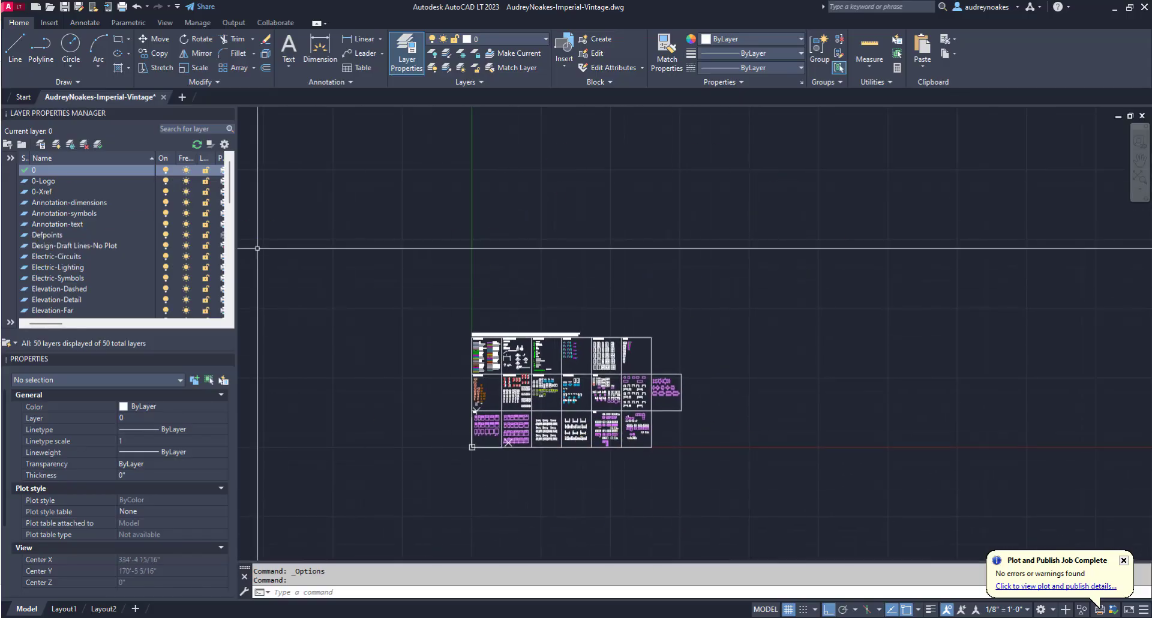
pyautogui.click(12, 7)
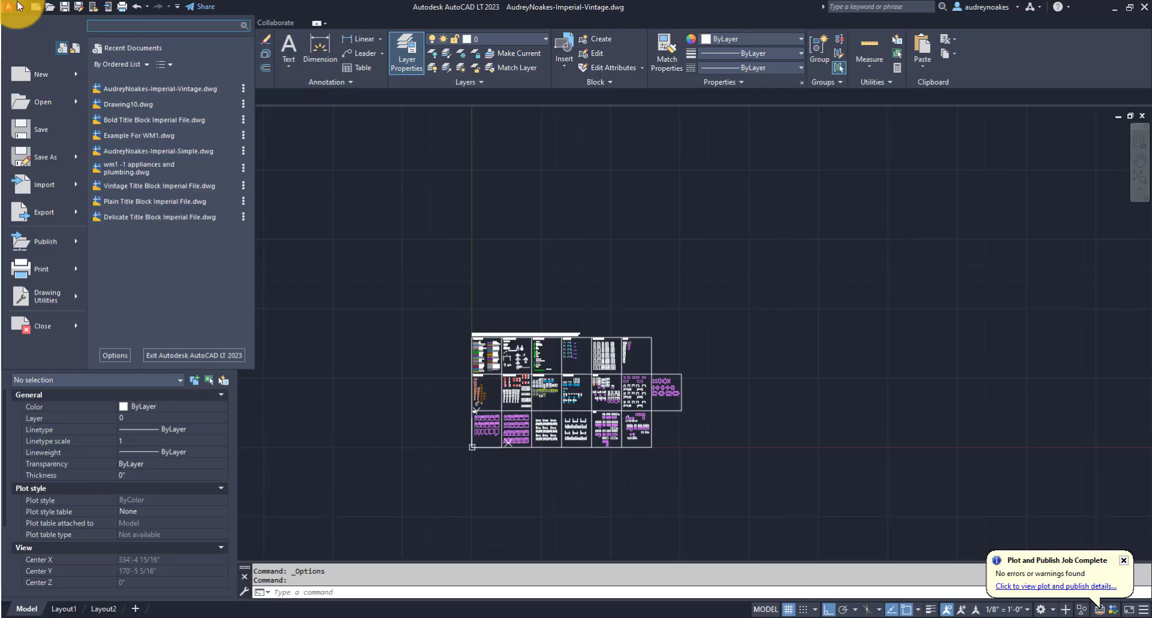
pyautogui.click(120, 358)
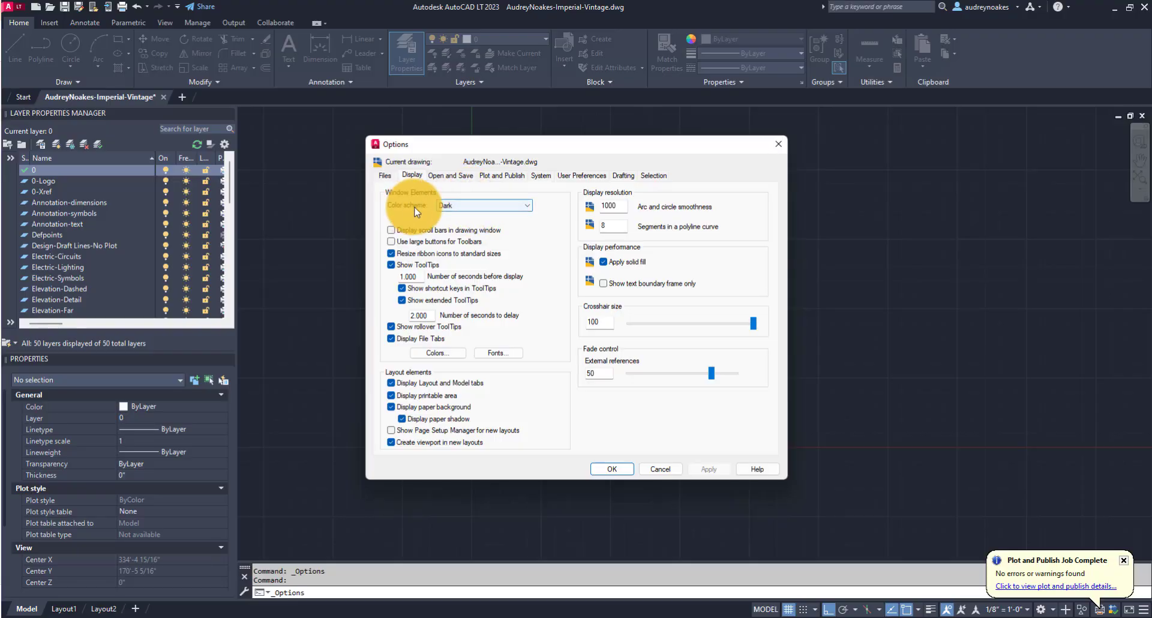
pyautogui.click(463, 206)
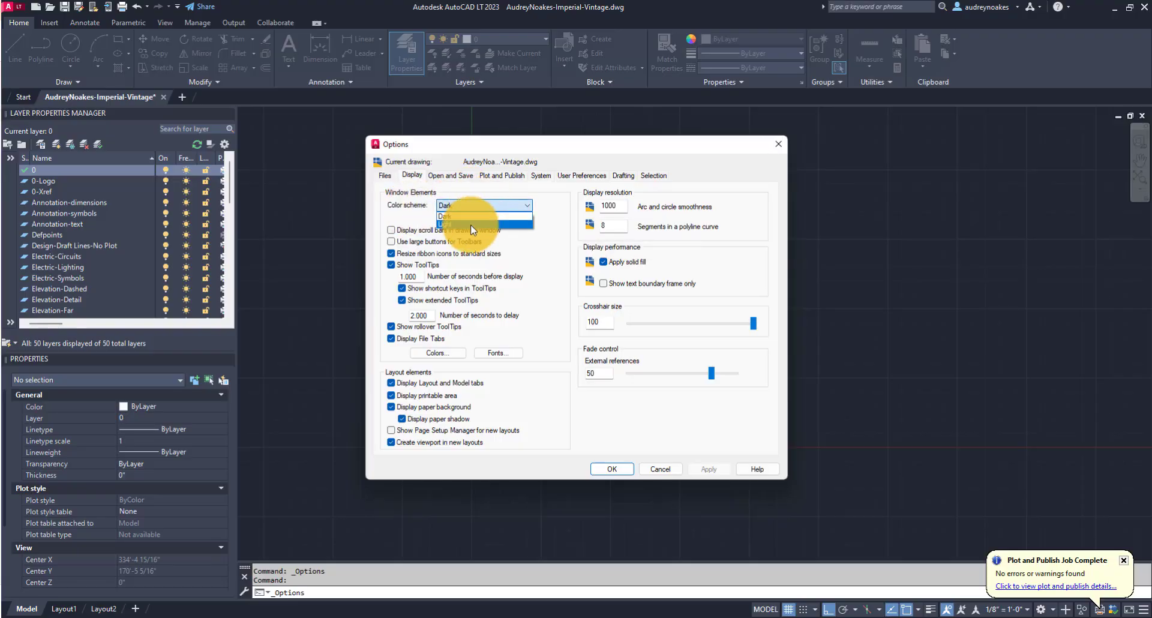
pyautogui.click(472, 224)
pyautogui.click(707, 468)
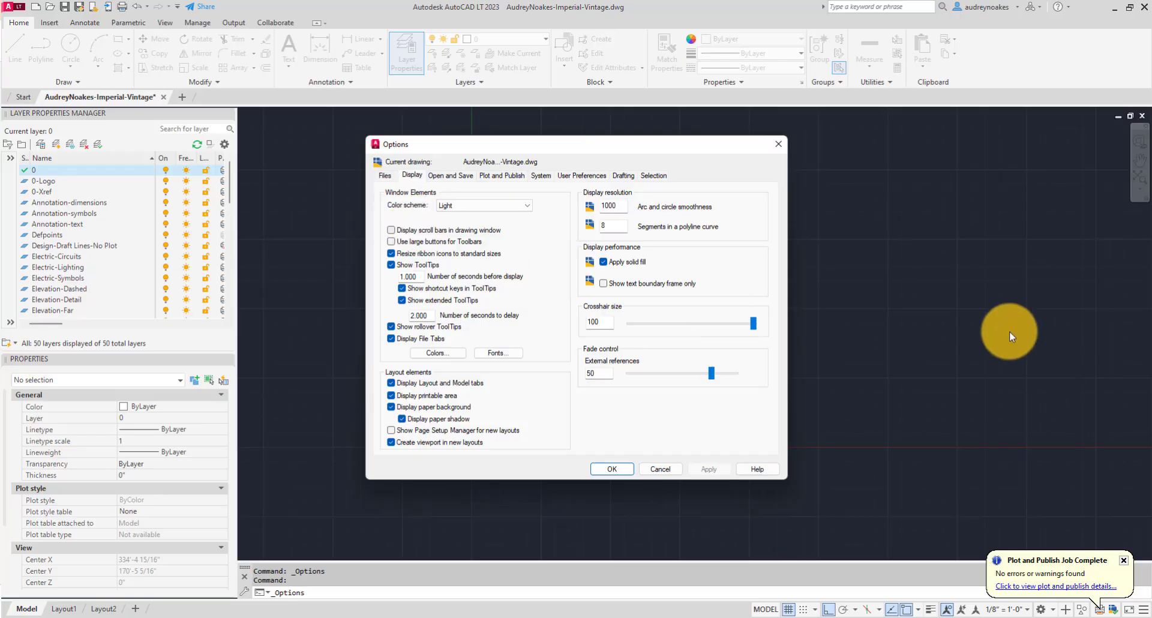
# Set the 2D model space background to white in Drawing Window Colors
pyautogui.click(443, 354)
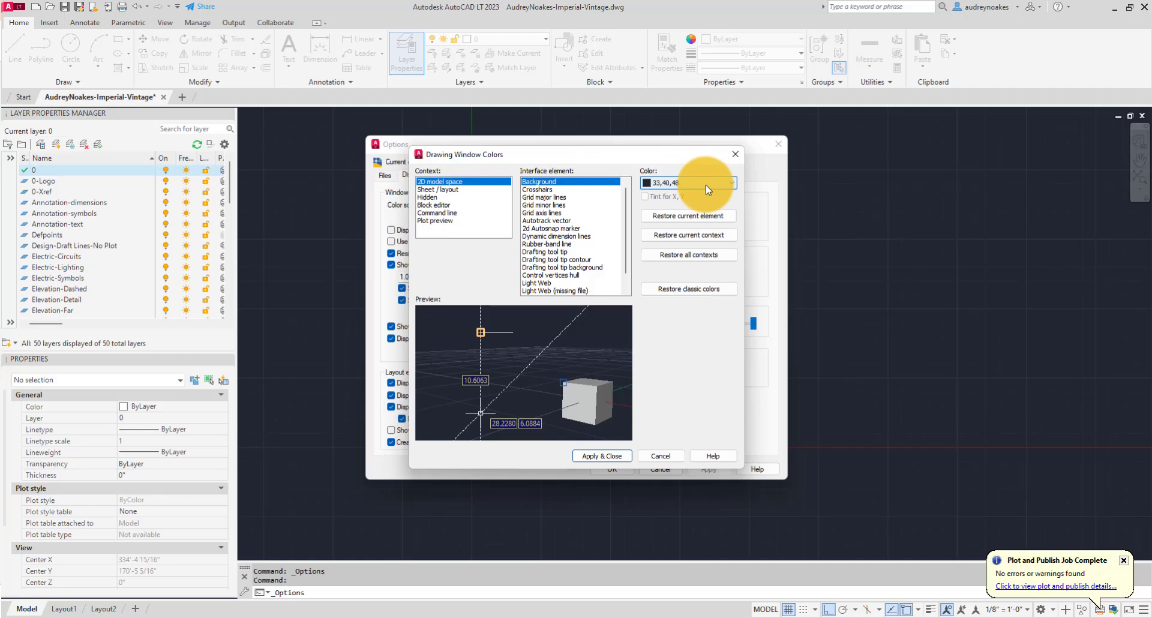
pyautogui.click(706, 185)
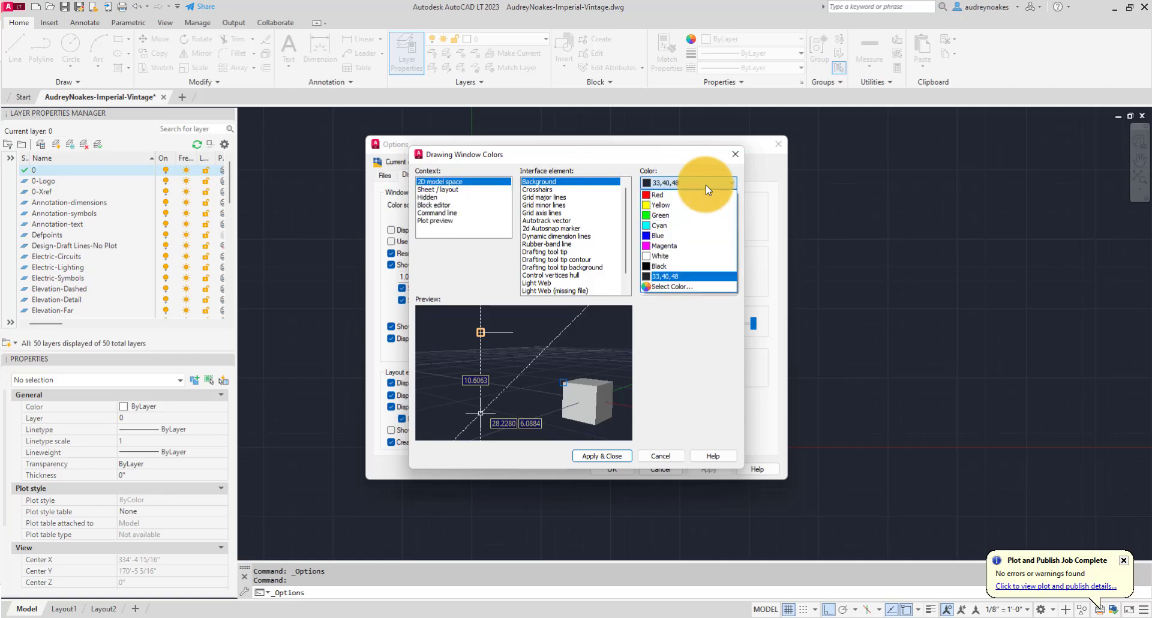
pyautogui.click(672, 256)
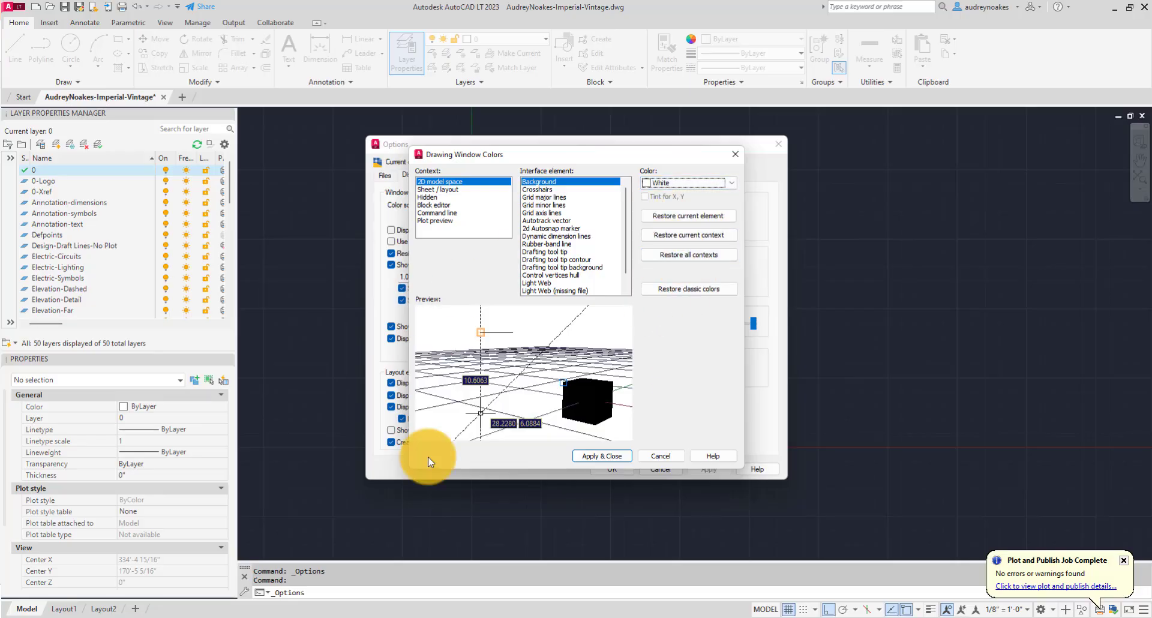
# Change the model space background to pale lavender True Color 205,205,224
pyautogui.click(689, 180)
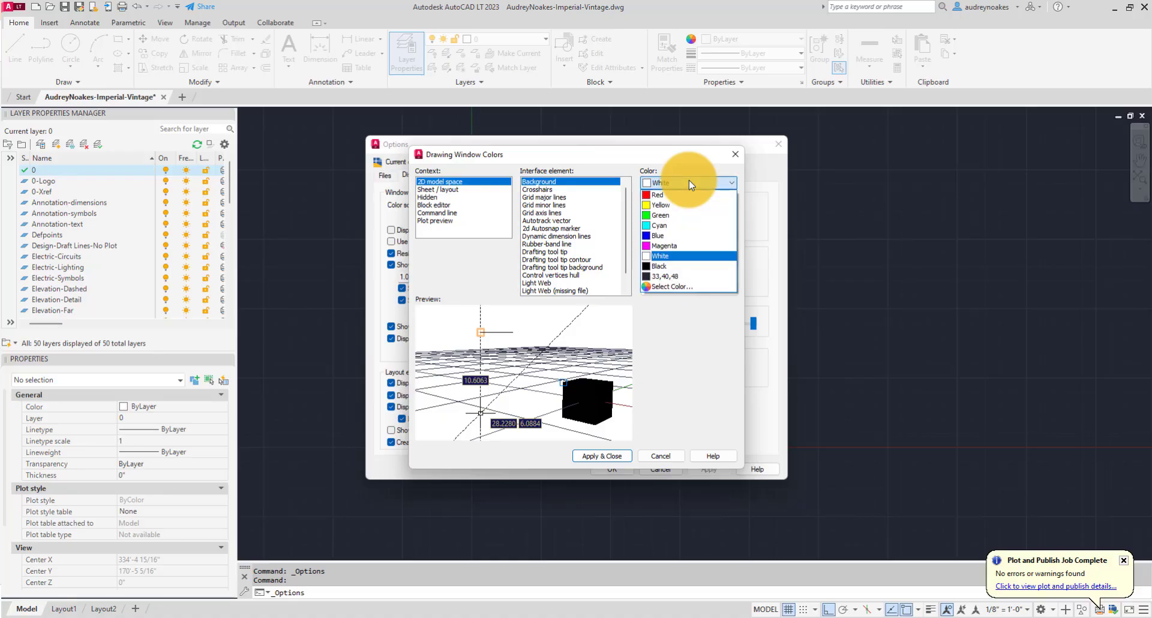
pyautogui.click(681, 288)
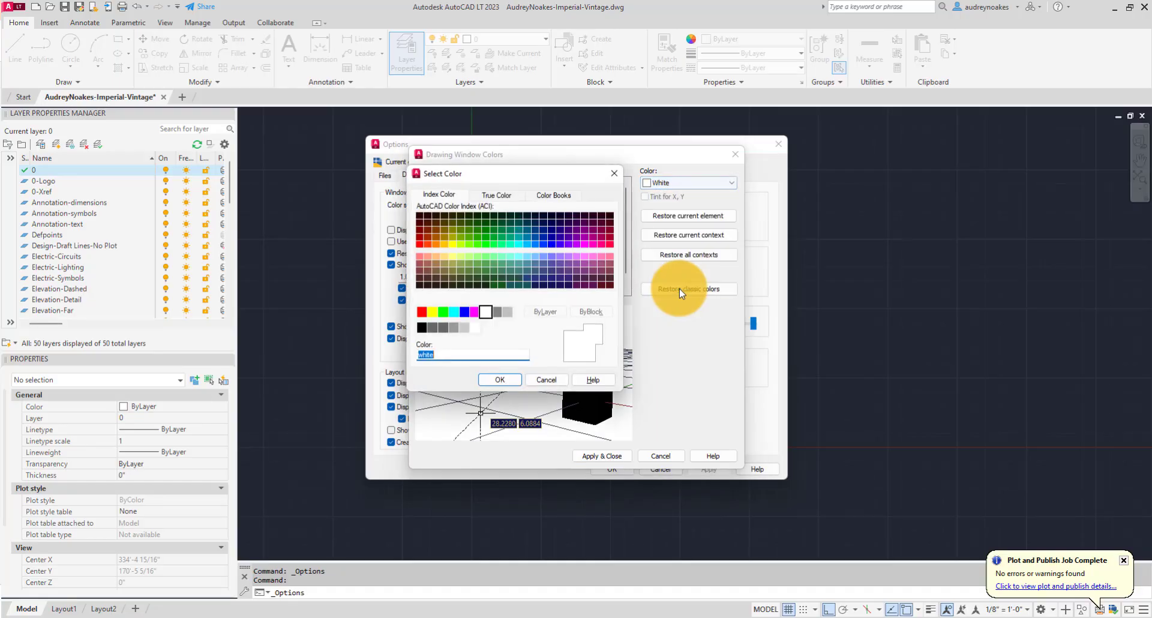
pyautogui.click(494, 194)
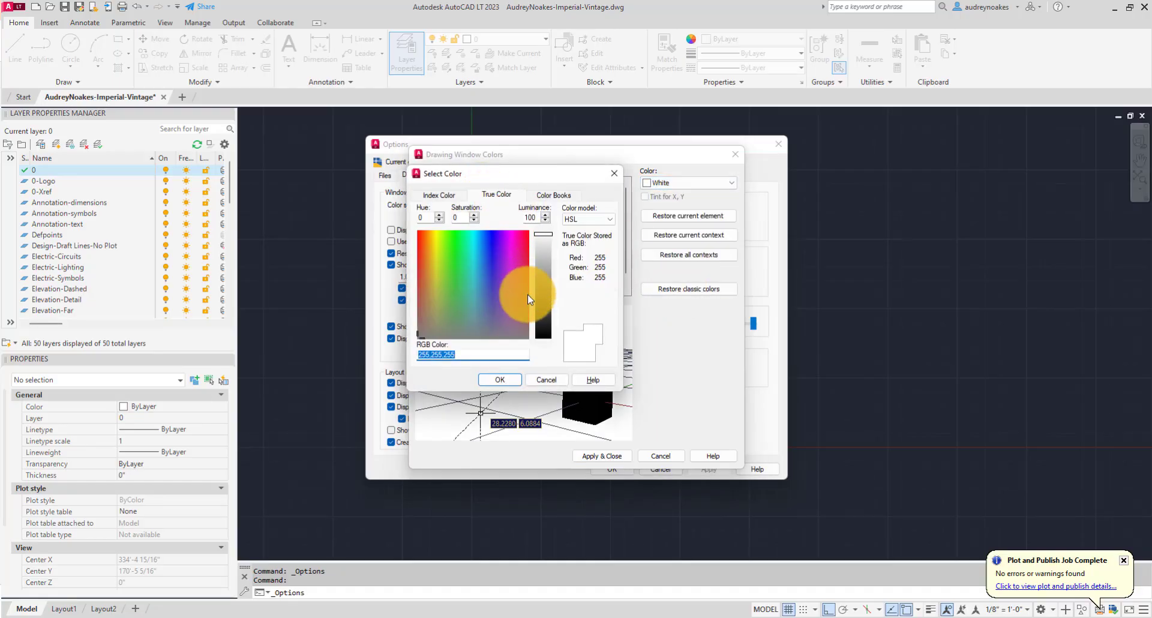
pyautogui.moveTo(485, 259); pyautogui.dragTo(494, 313)
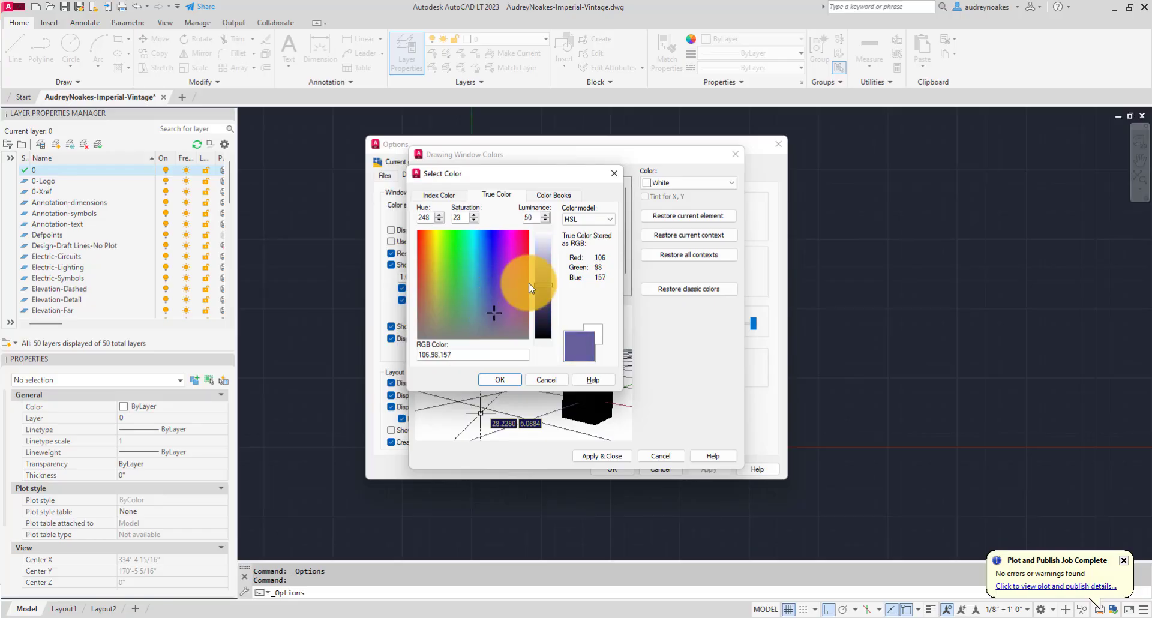
pyautogui.click(544, 258)
pyautogui.moveTo(545, 258); pyautogui.dragTo(545, 249)
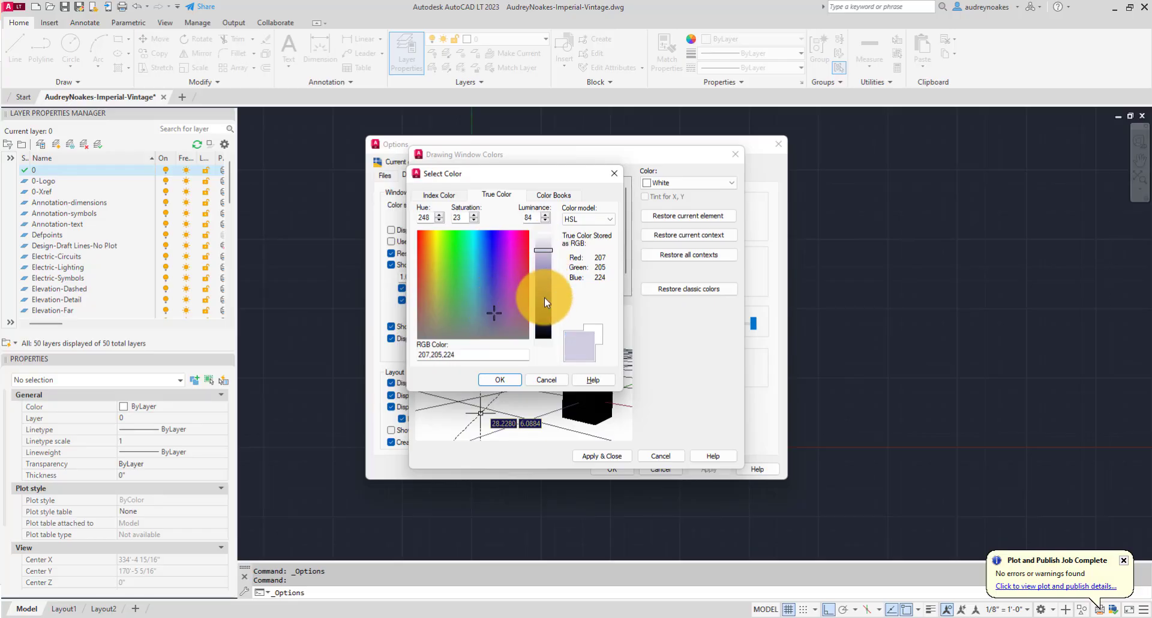
pyautogui.click(492, 313)
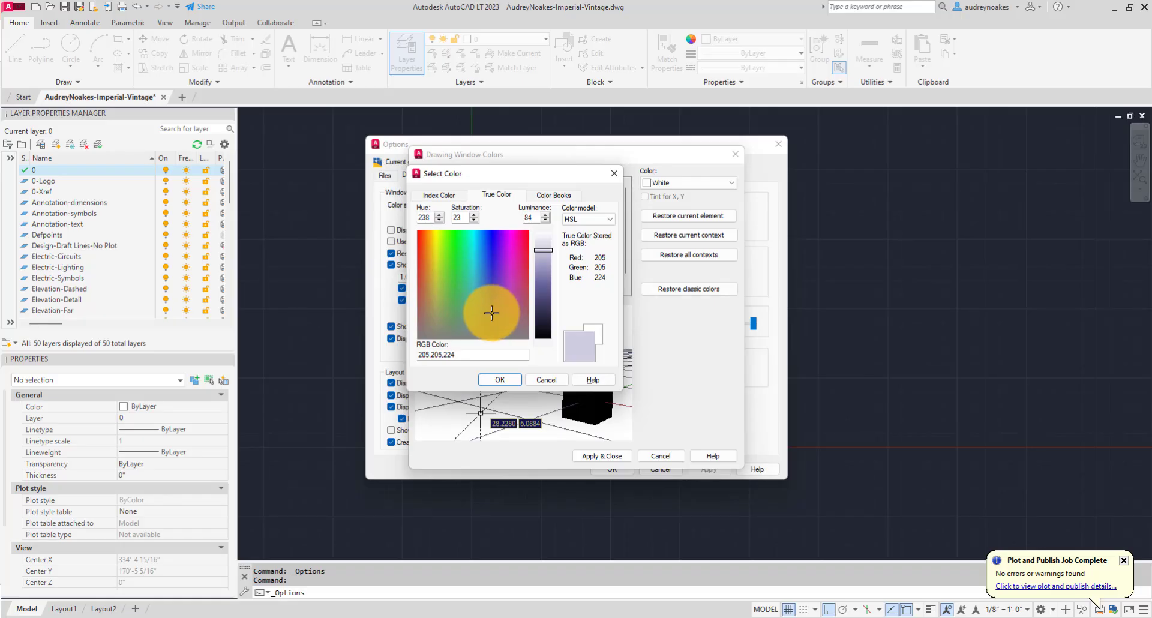
pyautogui.click(507, 380)
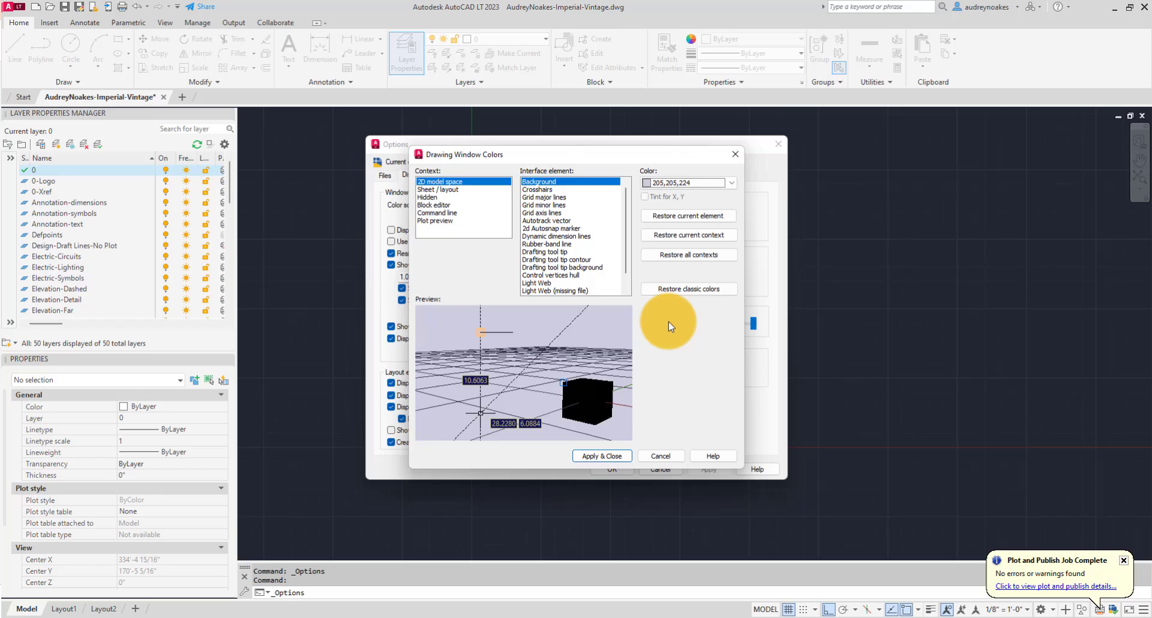
# Apply the lavender background, close the colour settings, and turn off the drawing grid
pyautogui.click(622, 456)
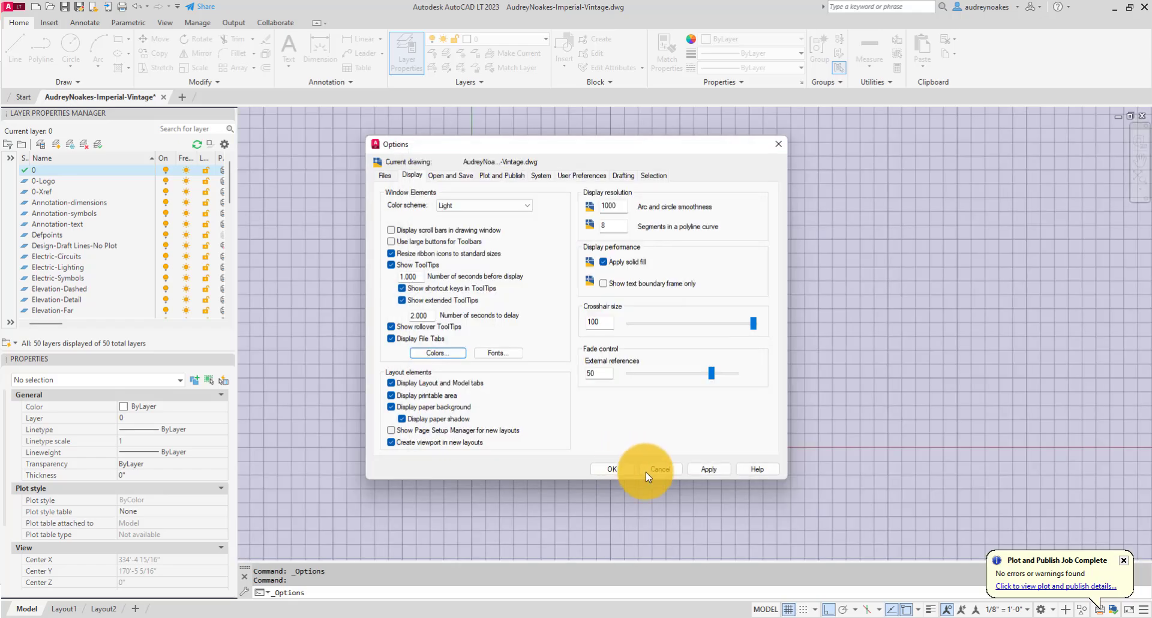
pyautogui.click(604, 469)
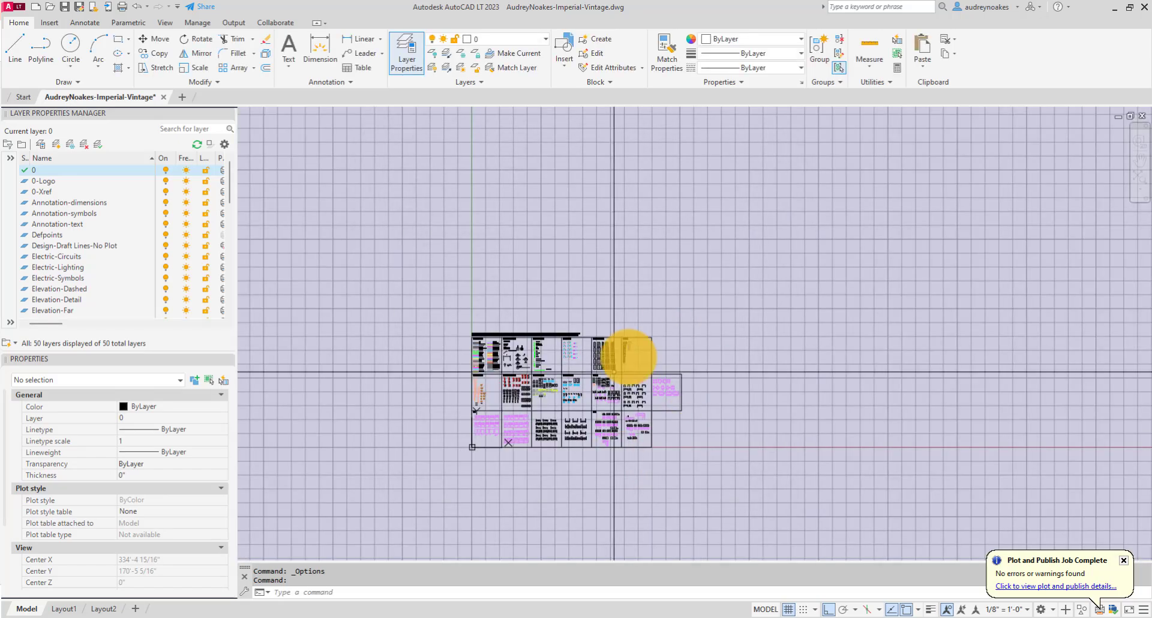
pyautogui.moveTo(636, 408); pyautogui.dragTo(635, 390, button='middle')
pyautogui.scroll(5, 522, 384)
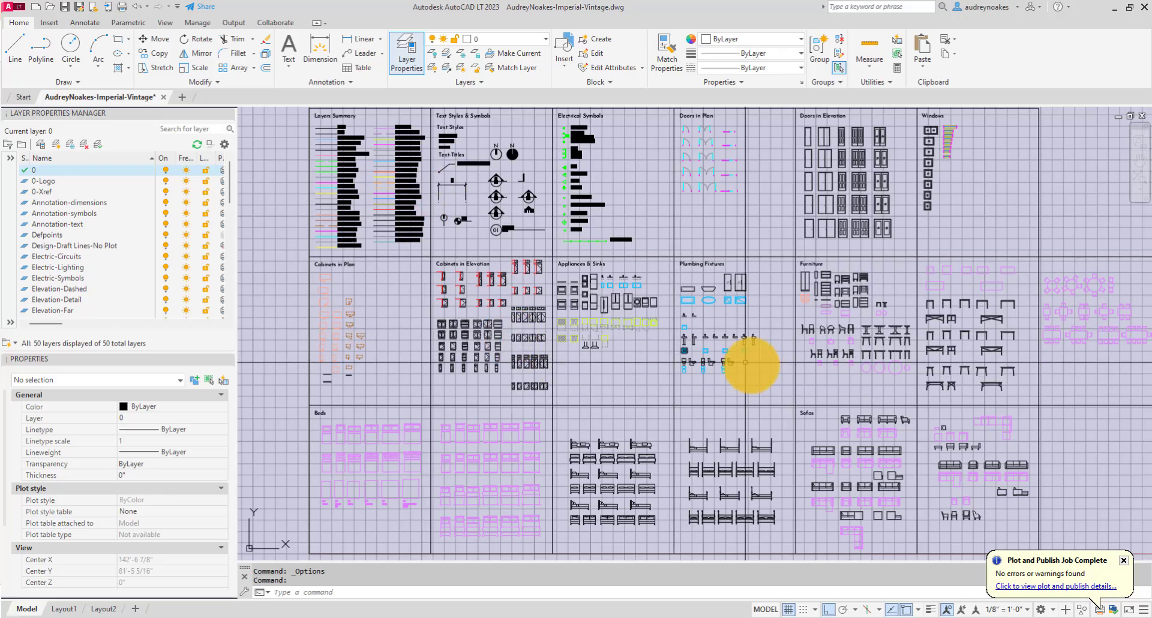
pyautogui.click(788, 609)
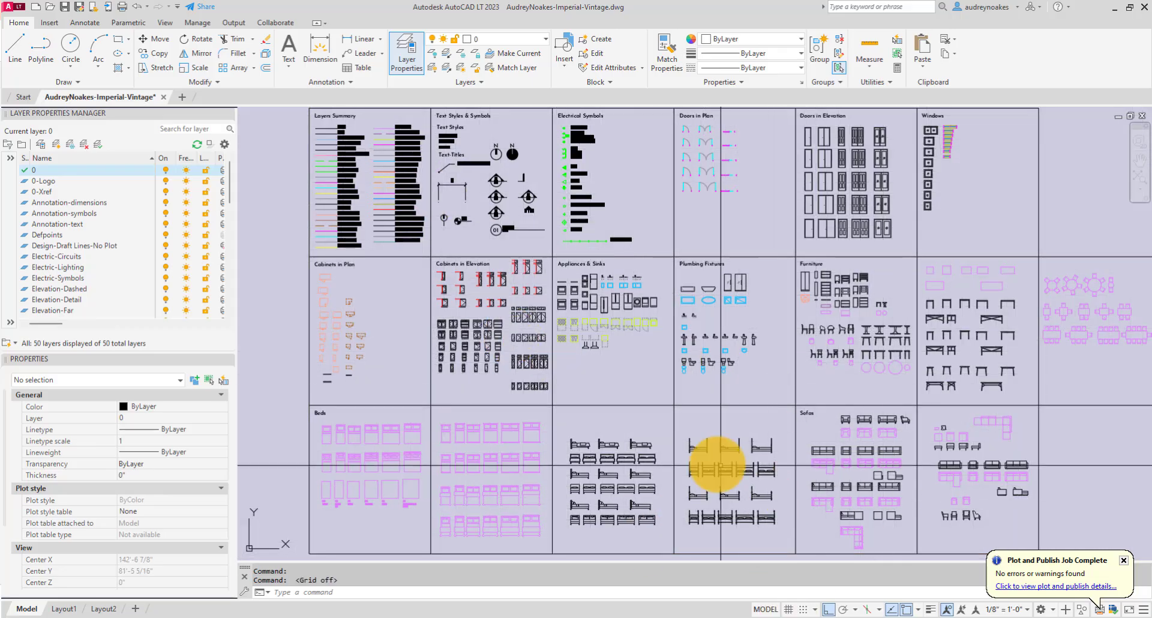
# Pan and zoom to review the whole symbol-panel sheet on the lavender background
pyautogui.moveTo(462, 369); pyautogui.dragTo(612, 372, button='middle')
pyautogui.scroll(4, 677, 380)
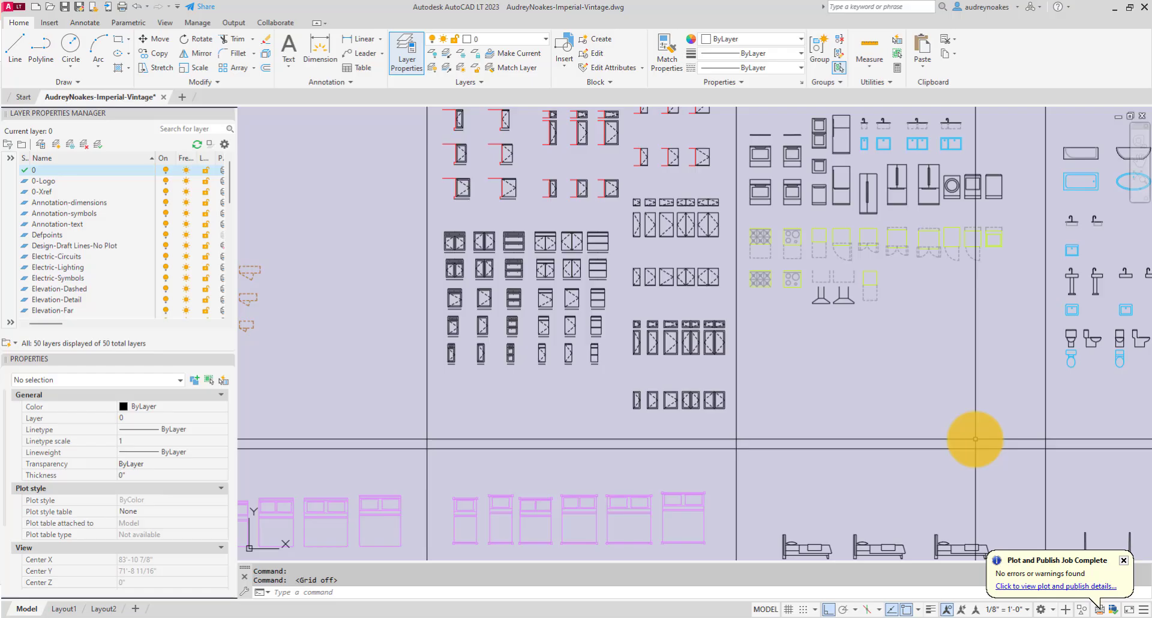
pyautogui.scroll(-4, 925, 444)
pyautogui.moveTo(925, 444); pyautogui.dragTo(502, 329, button='middle')
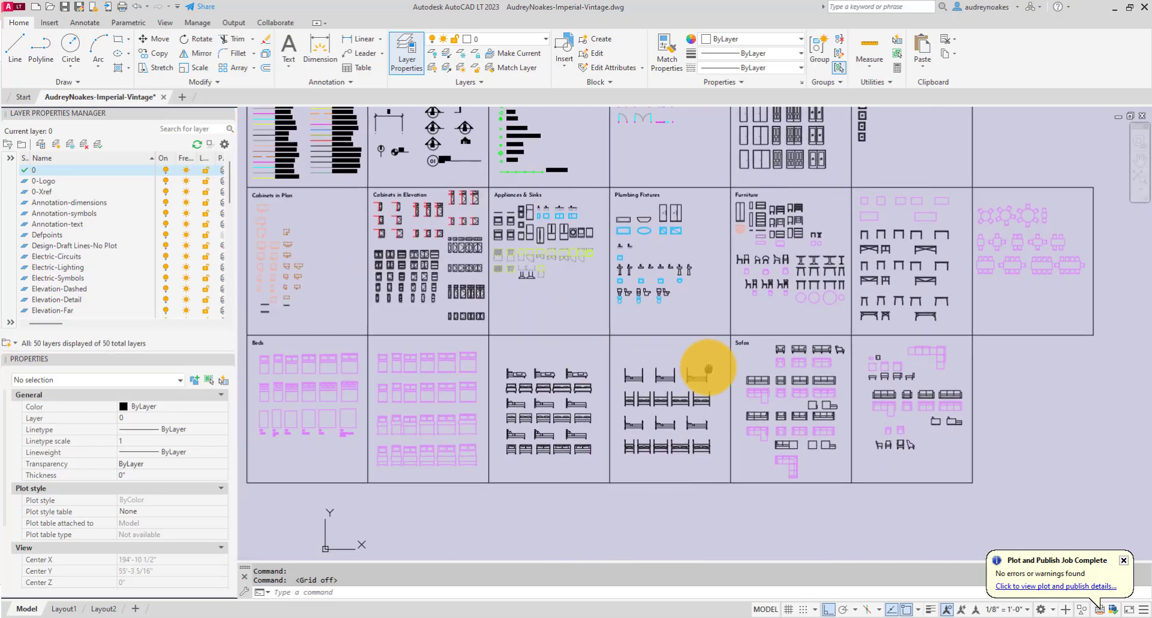
pyautogui.moveTo(700, 368)
pyautogui.mouseDown(button='middle')
pyautogui.moveTo(893, 363)
pyautogui.moveTo(747, 483)
pyautogui.moveTo(728, 467)
pyautogui.mouseUp(button='middle')
pyautogui.moveTo(381, 252); pyautogui.dragTo(538, 338, button='middle')
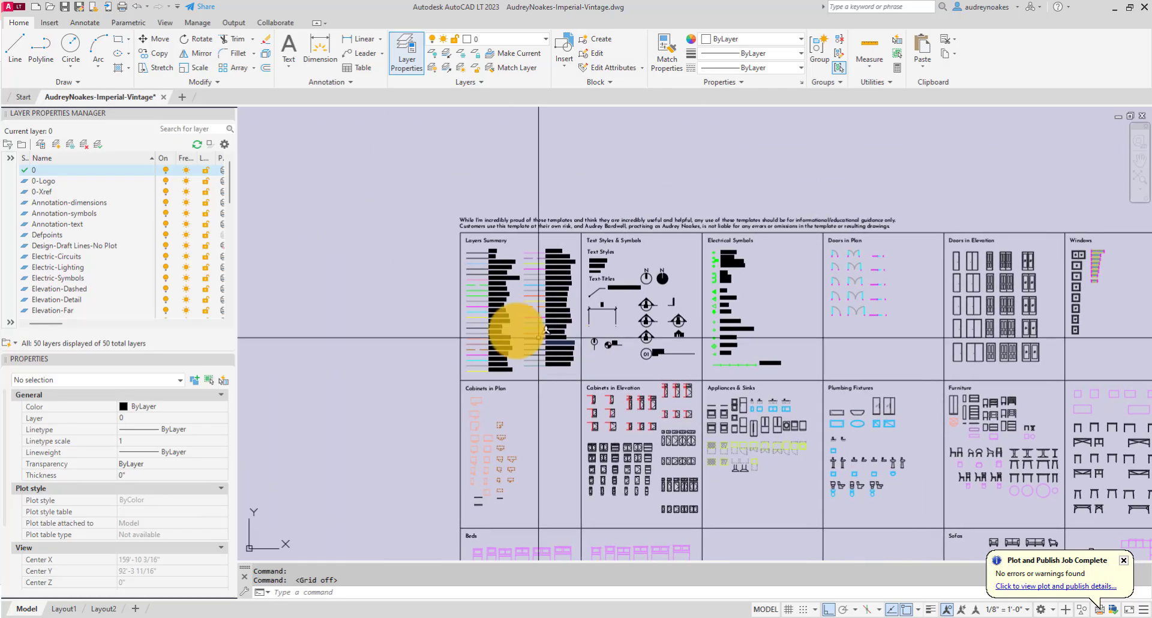
pyautogui.scroll(4, 510, 327)
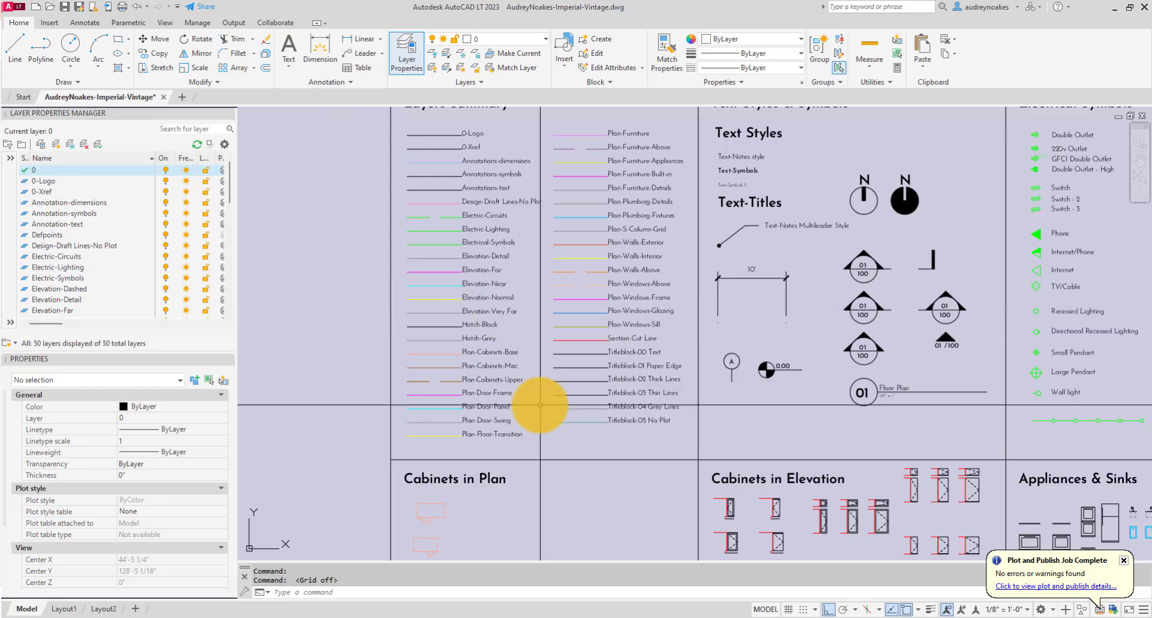
pyautogui.scroll(-5, 780, 438)
pyautogui.moveTo(800, 438); pyautogui.dragTo(580, 276, button='middle')
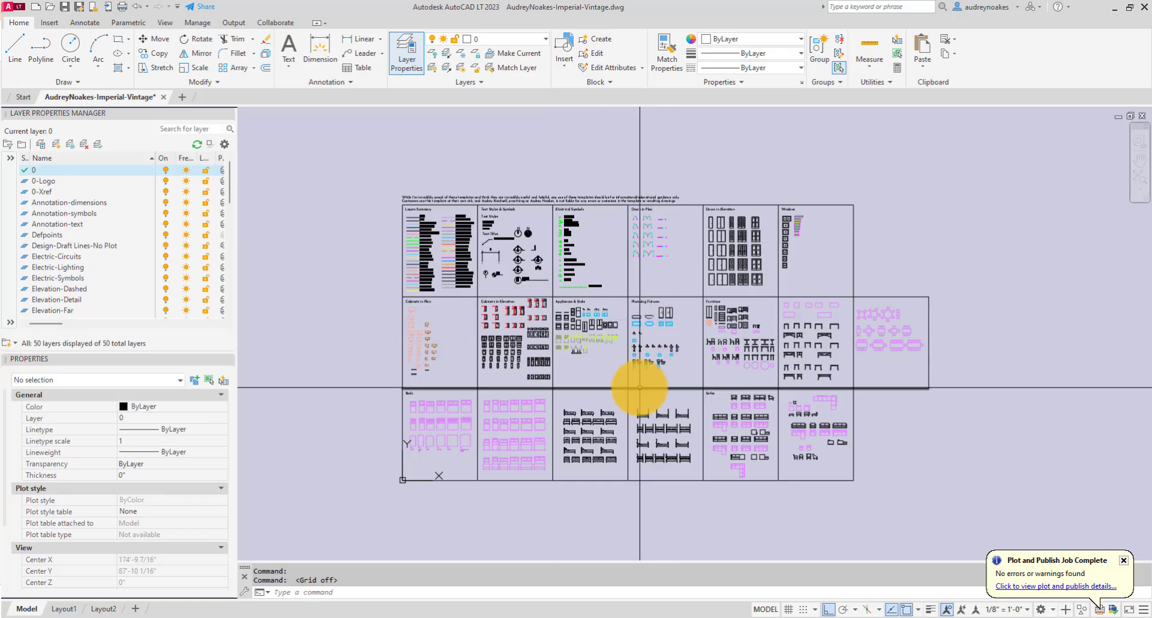
pyautogui.scroll(2, 639, 388)
pyautogui.scroll(-2, 637, 384)
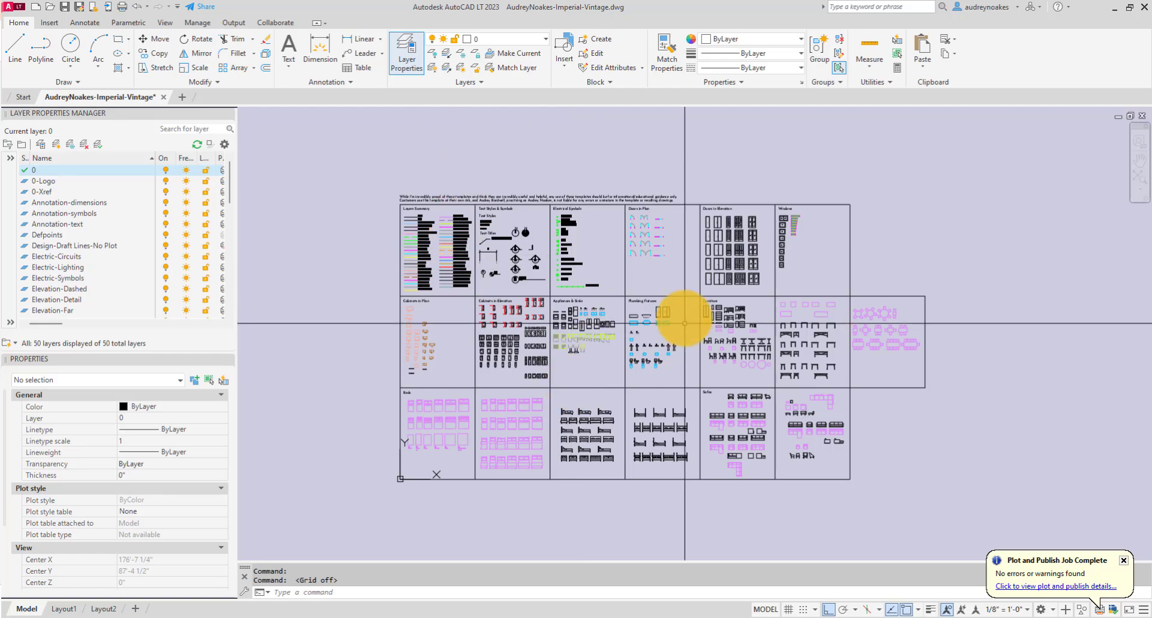
pyautogui.scroll(1, 642, 340)
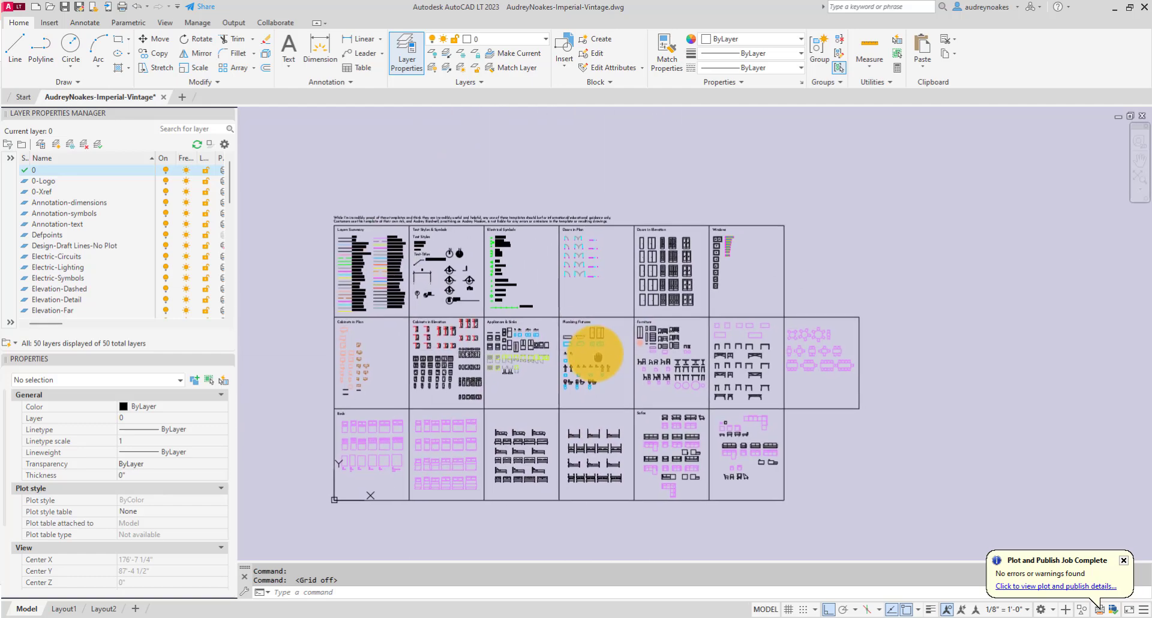
pyautogui.scroll(-1, 553, 315)
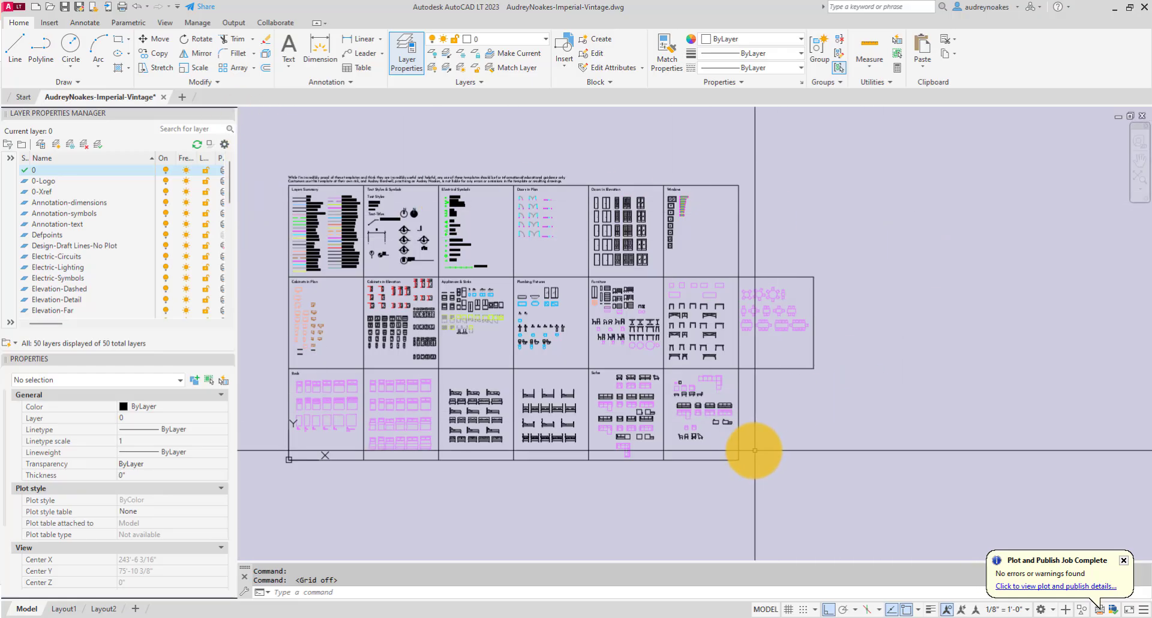
pyautogui.moveTo(766, 452); pyautogui.dragTo(928, 485, button='middle')
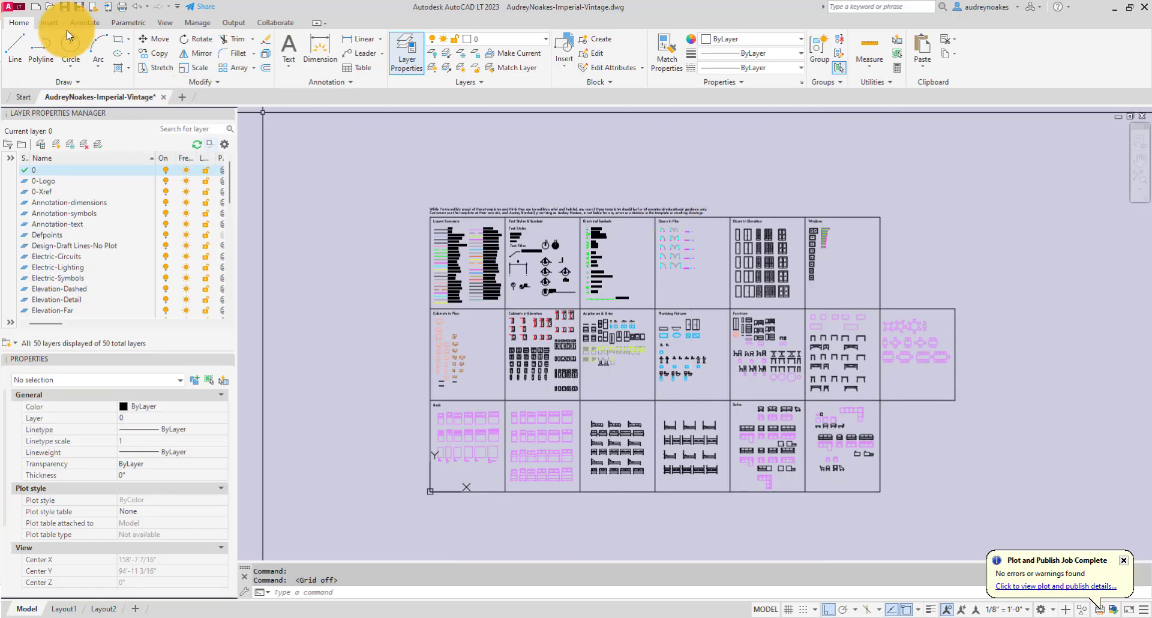
# Set the interface colour scheme back to Dark in Options > Display
pyautogui.click(13, 6)
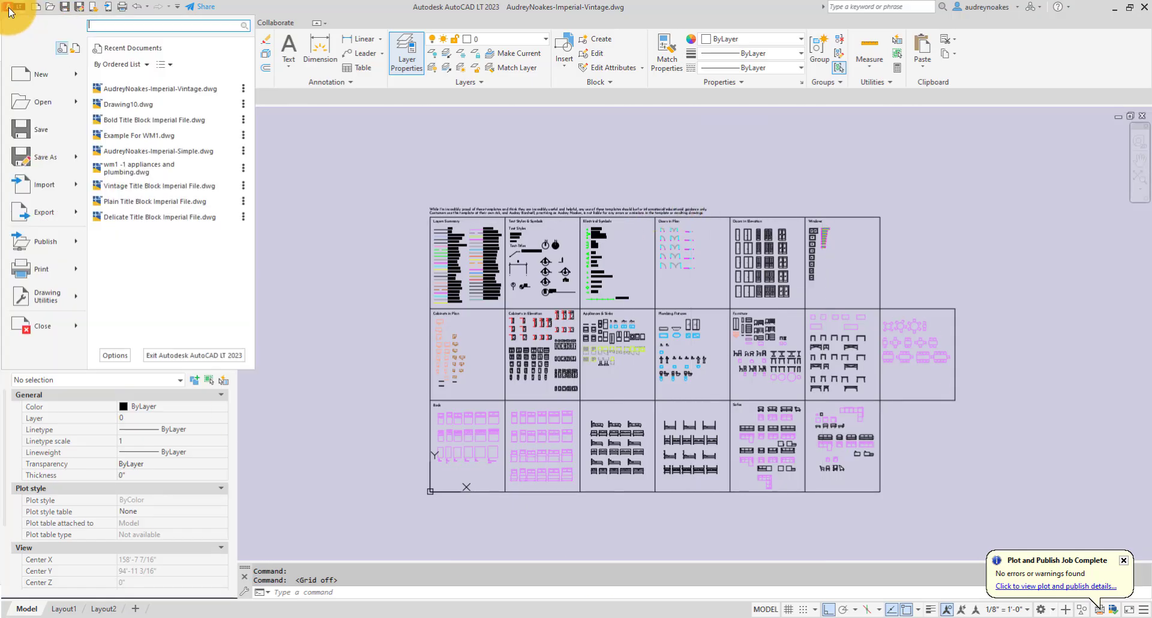
pyautogui.click(114, 355)
pyautogui.click(445, 205)
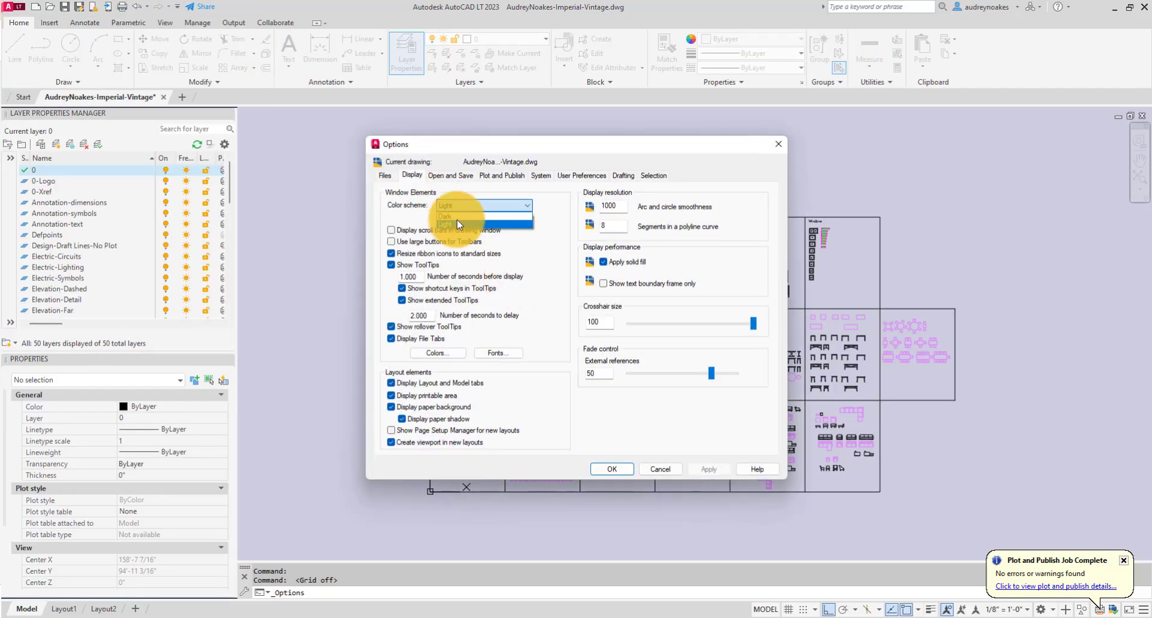
pyautogui.click(450, 215)
# Set the 2D model space background to dark grey RGB 33,40,48 and apply it
pyautogui.click(443, 354)
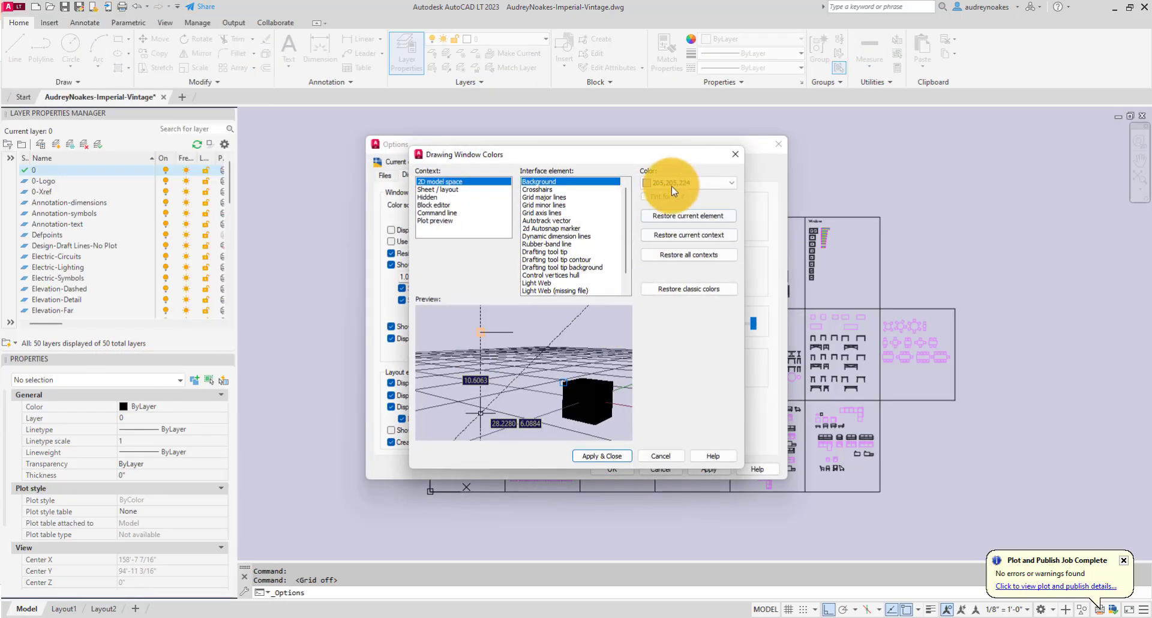
pyautogui.click(696, 182)
pyautogui.click(673, 287)
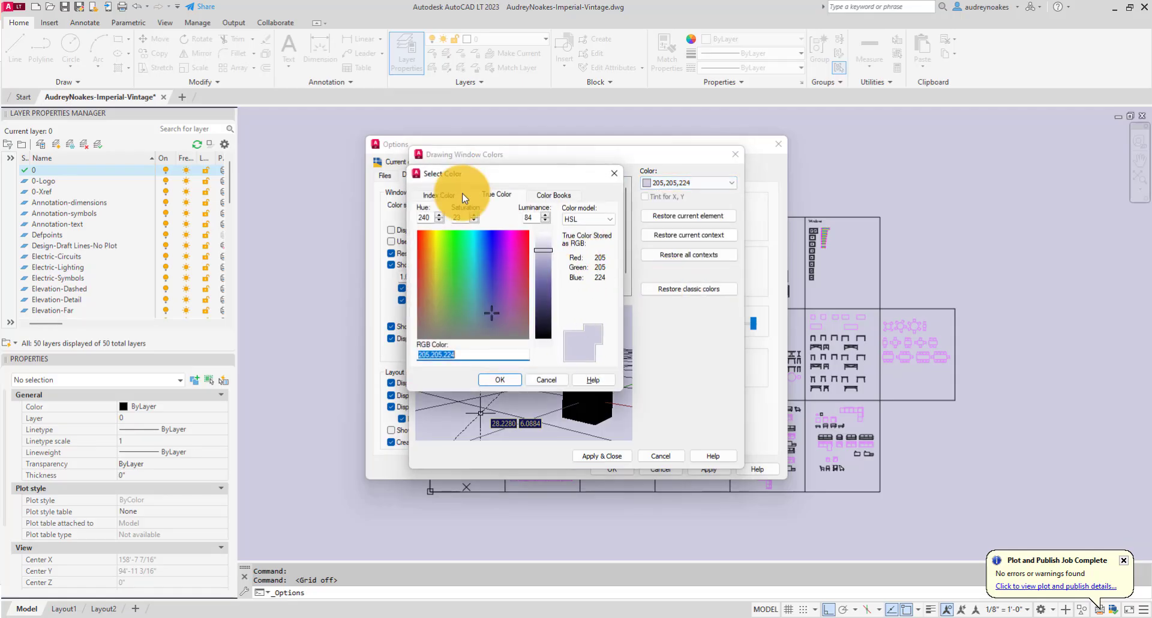
pyautogui.write('33,40,48')
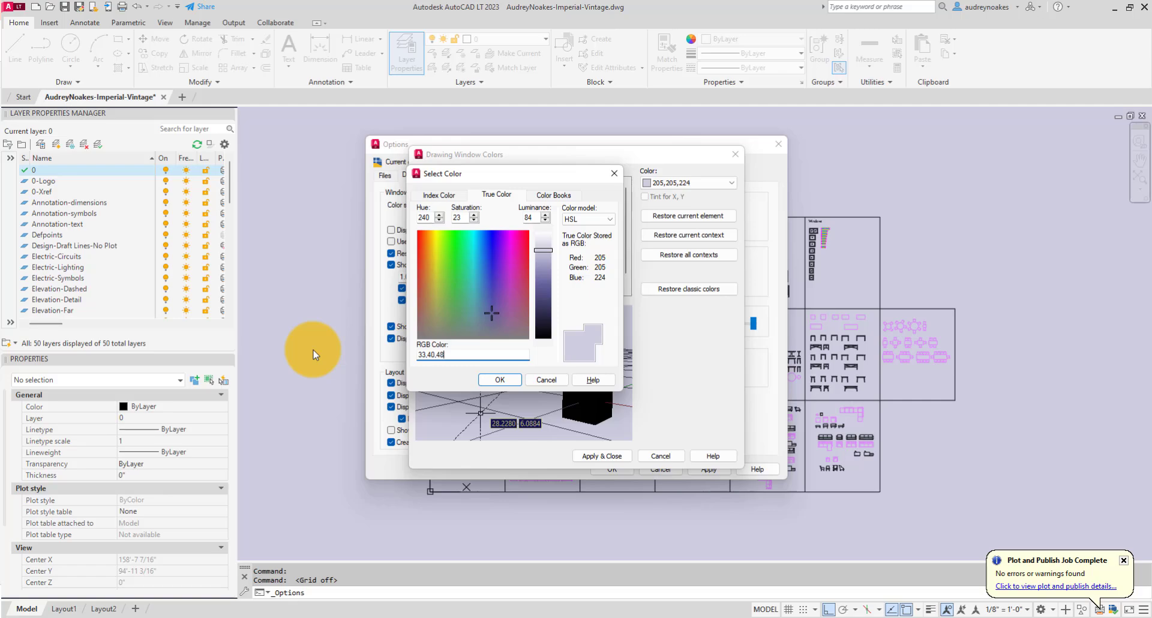
pyautogui.press('Return')
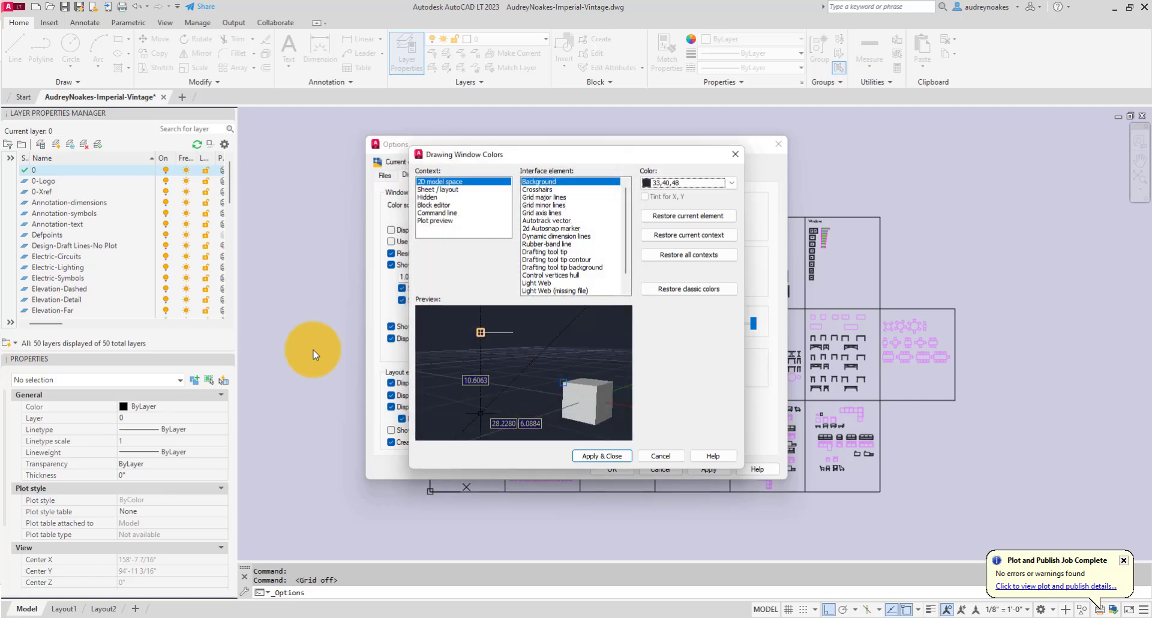
pyautogui.click(611, 457)
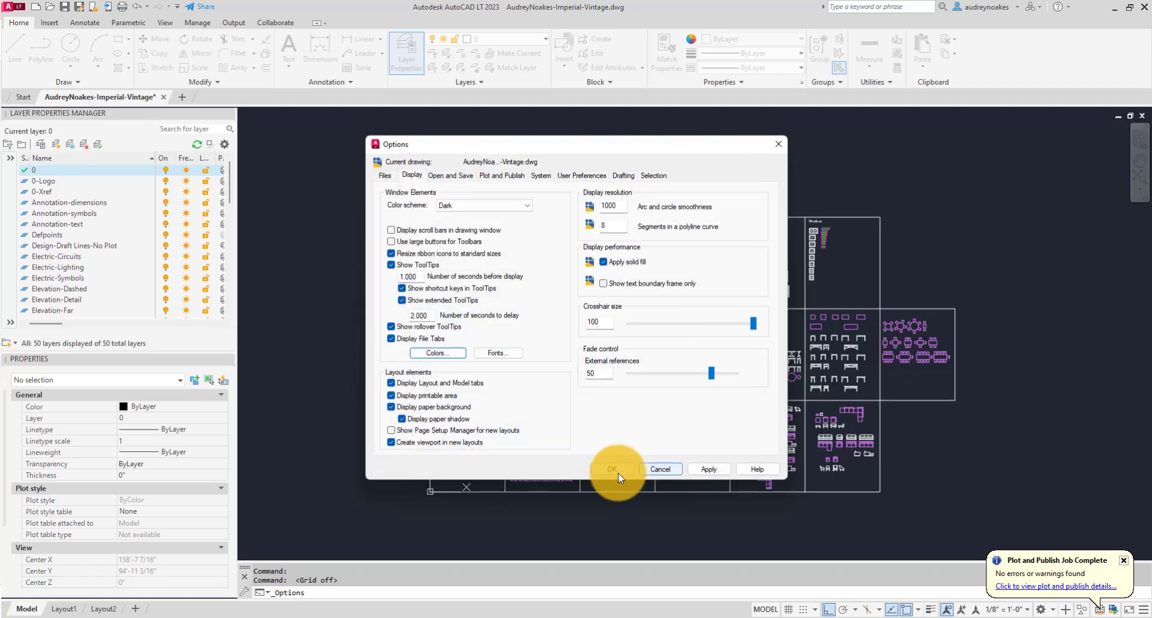
# Accept the Options changes with OK and turn the drawing grid back on
pyautogui.click(618, 471)
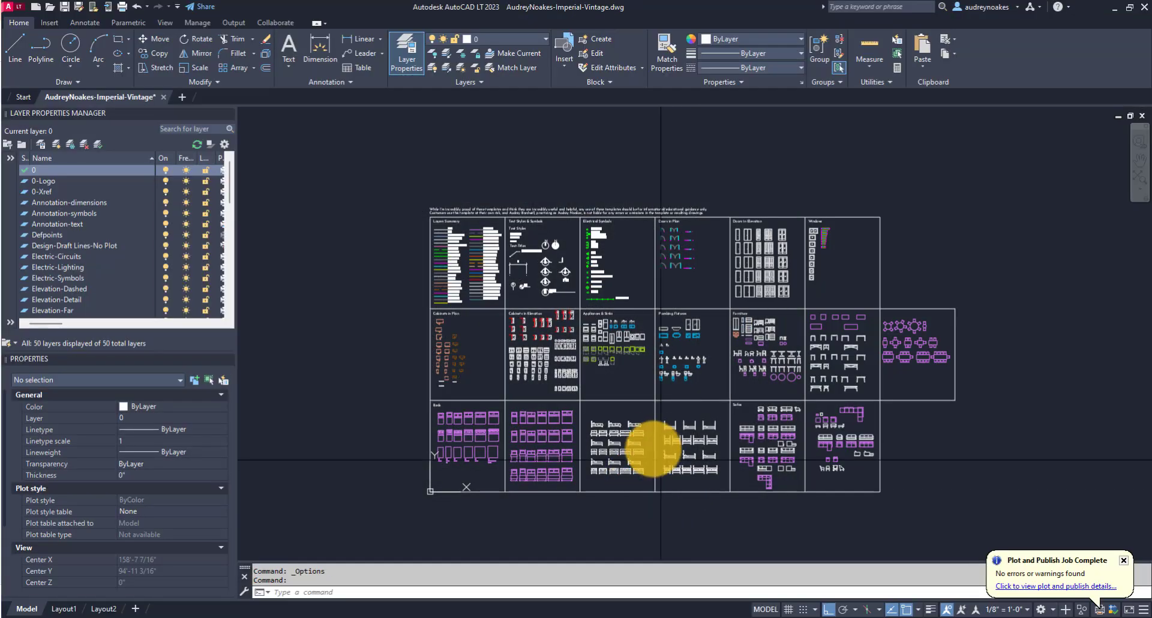
pyautogui.click(788, 608)
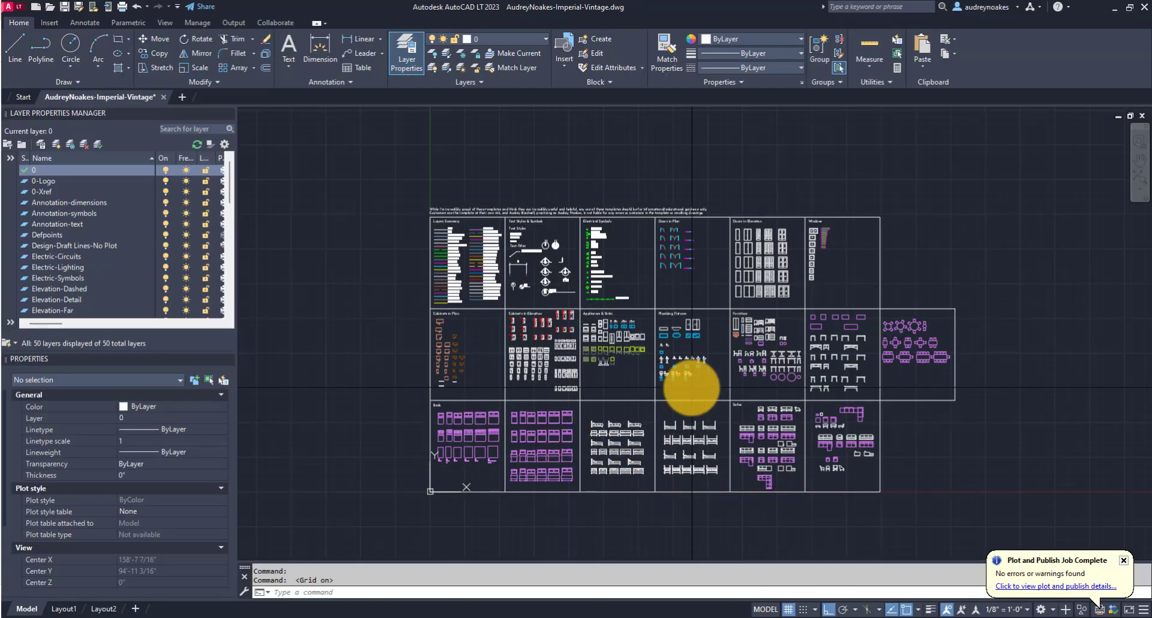
pyautogui.scroll(-4, 779, 407)
pyautogui.scroll(8, 785, 420)
pyautogui.scroll(-6, 779, 416)
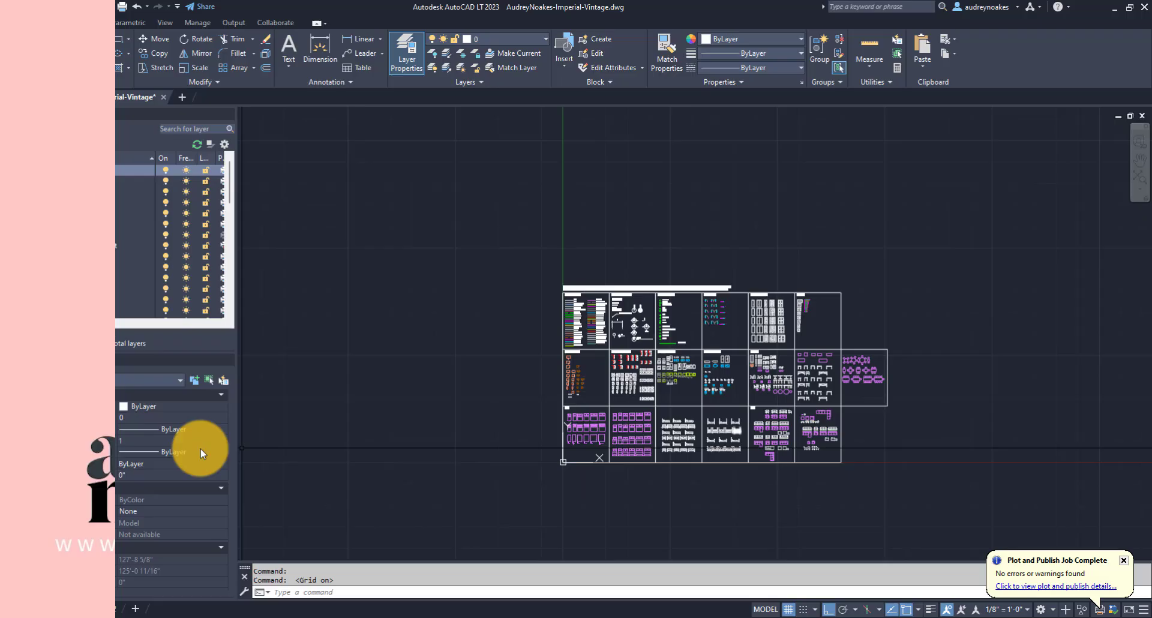